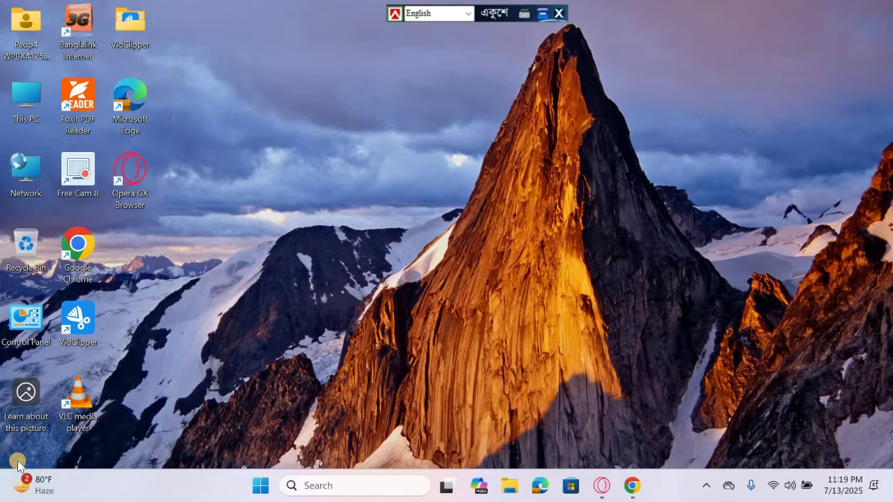
Open Google Chrome in a maximized window, search for "ipemis dpe gov bd" and open the IPEMIS সিস্টেম site
double_click(83, 234)
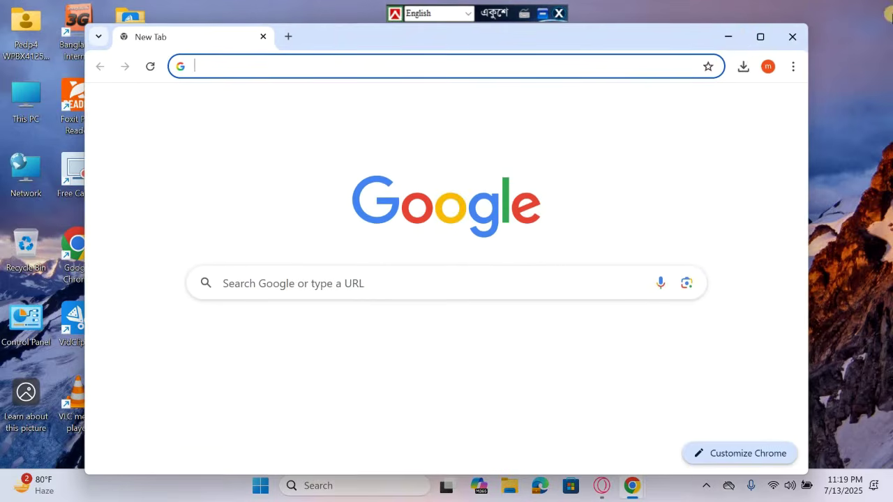
click(759, 37)
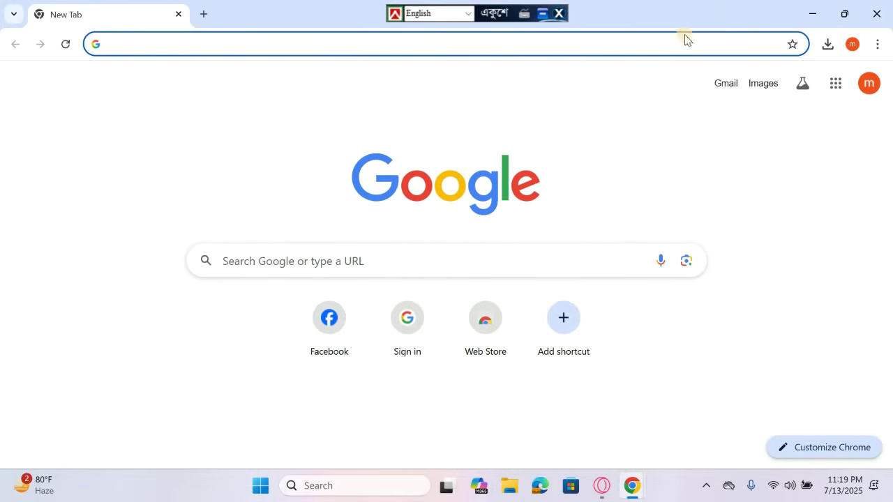
click(121, 45)
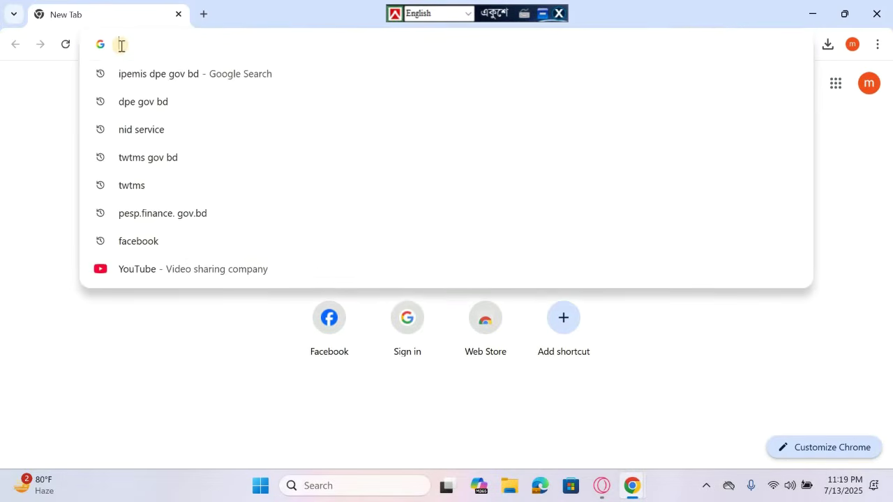
text(ipemis dpe gov bd)
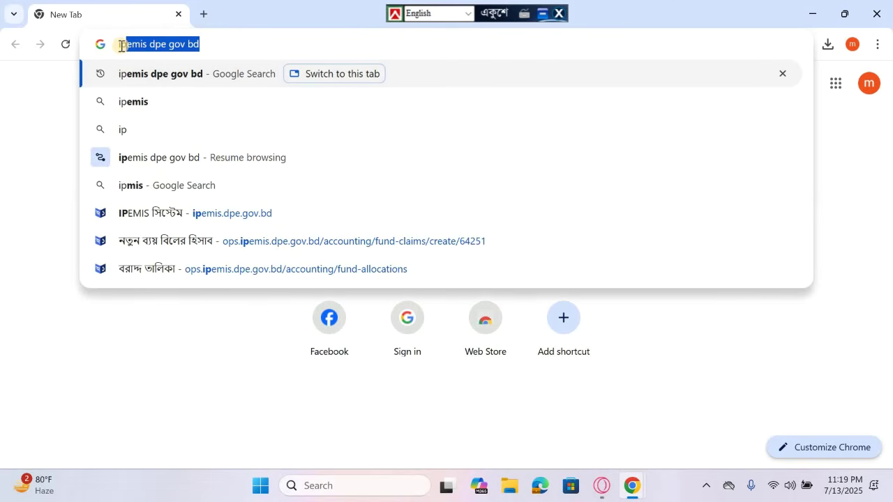
click(154, 83)
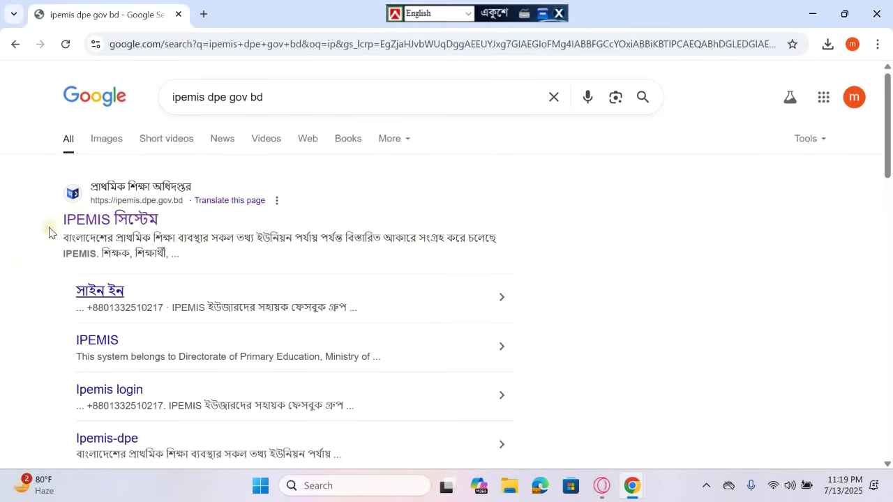
click(94, 217)
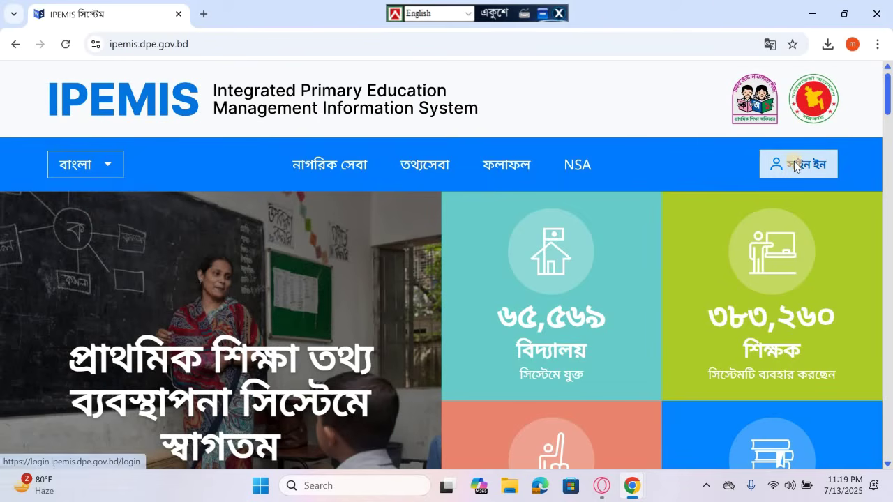
Sign in to IPEMIS with the login details already filled in
click(794, 166)
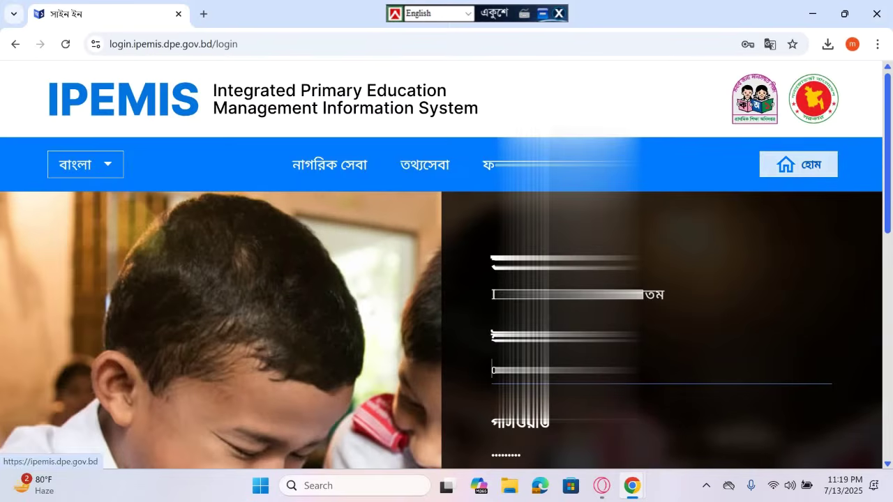
click(888, 464)
click(889, 464)
click(889, 465)
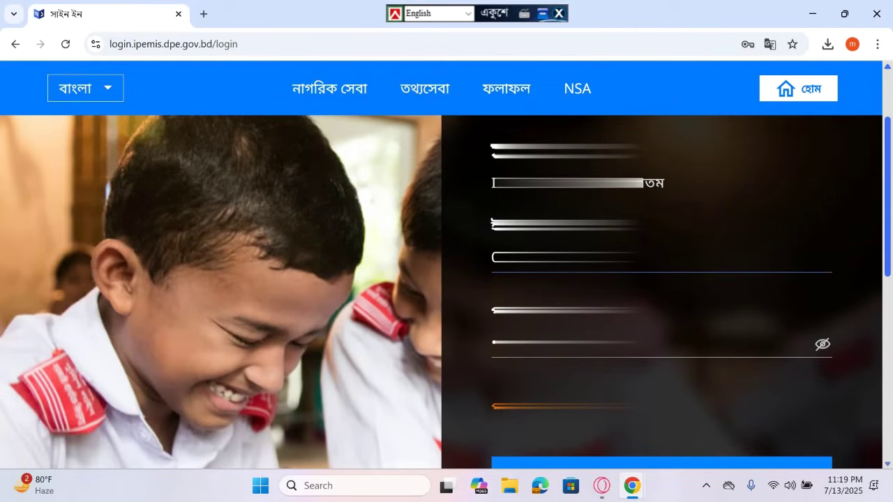
click(889, 465)
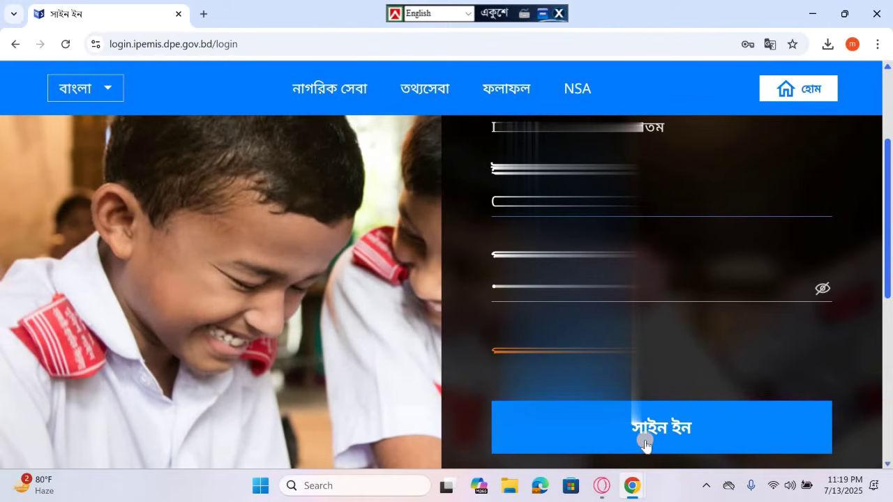
click(671, 418)
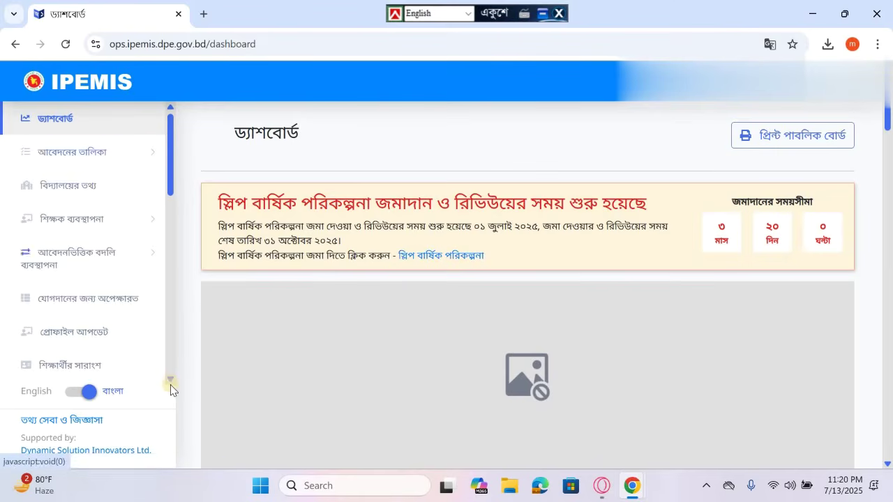
Open the fund allocation list (বরাদ্দ তালিকা) from the IPEMIS dashboard
scroll(170, 382, down, 3)
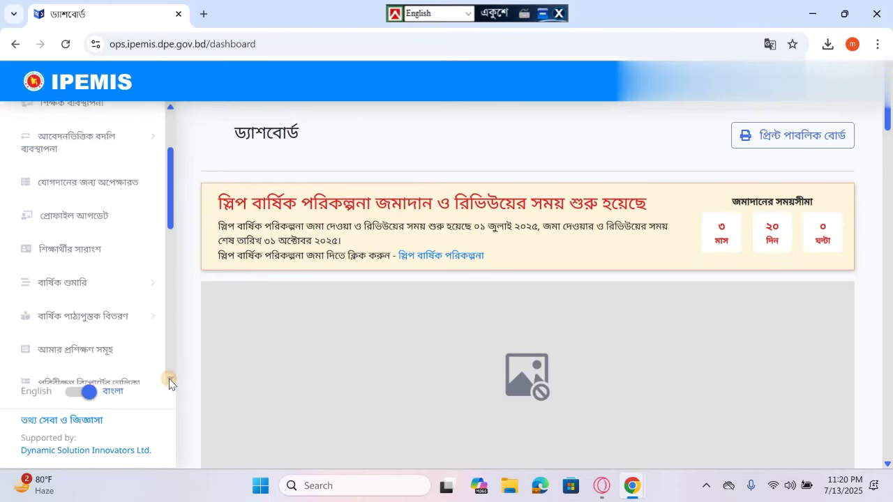
scroll(169, 382, down, 5)
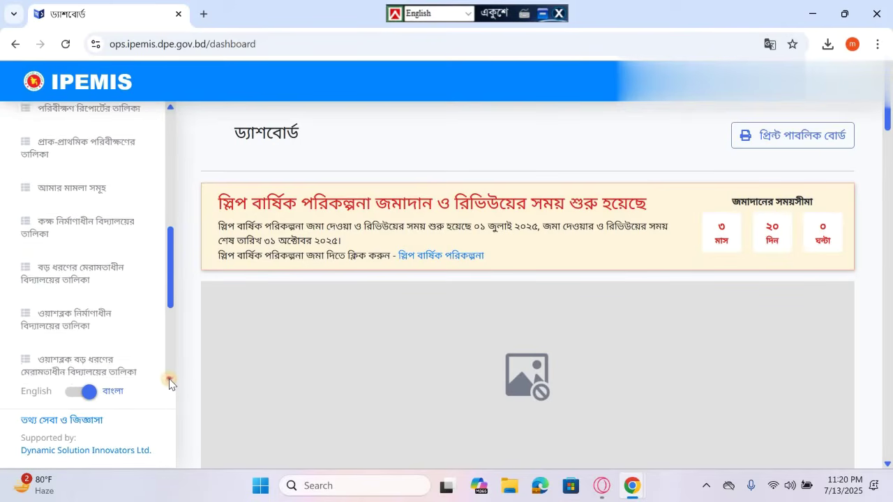
scroll(170, 382, down, 3)
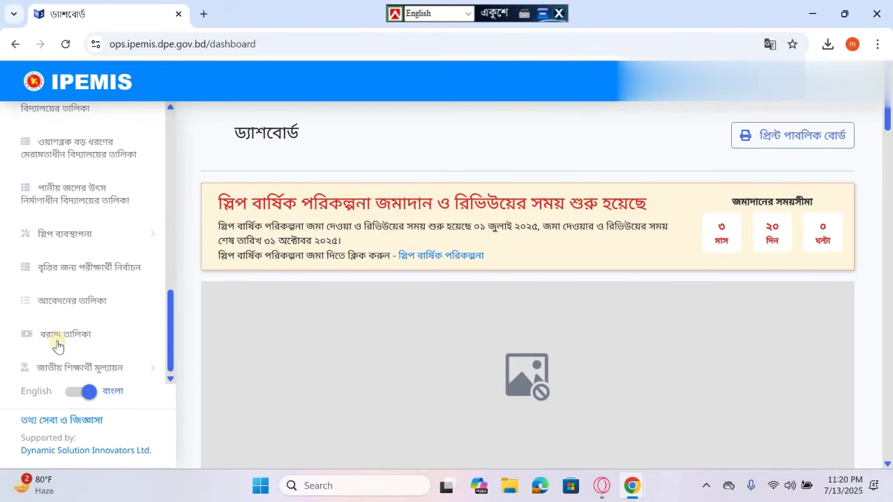
click(57, 336)
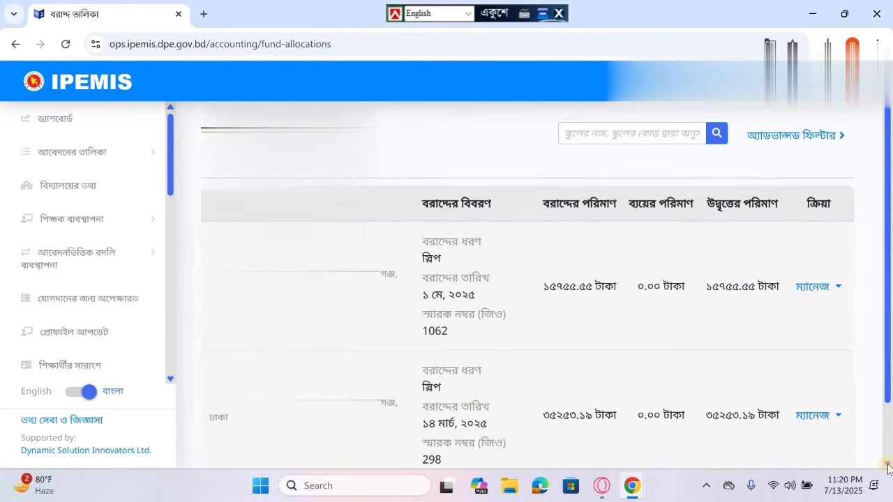
Start a new expense bill account (নতুন ব্যয় বিলের হিসাব) for the স্লিপ allocation dated ১৪ মার্চ, ২০২৫
scroll(888, 467, down, 1)
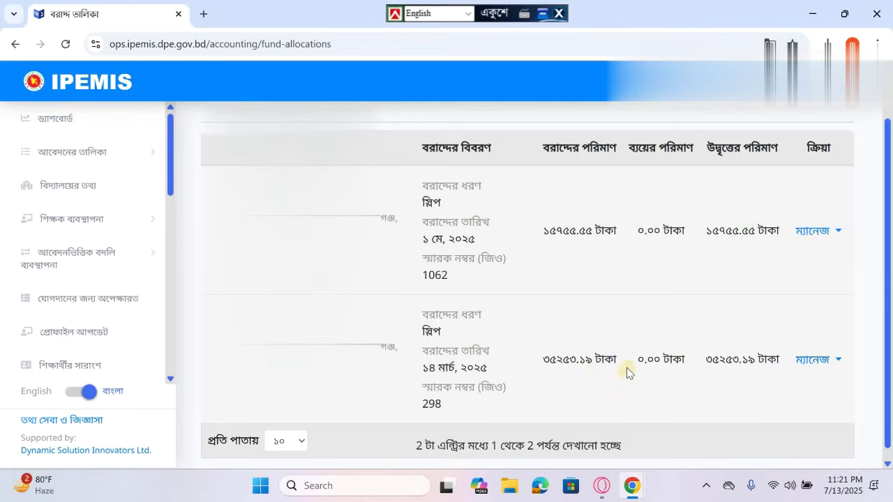
click(832, 368)
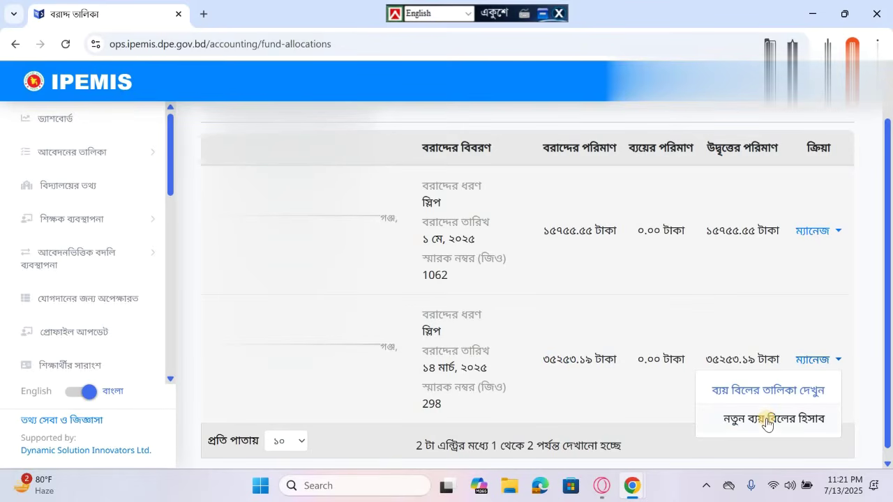
click(768, 420)
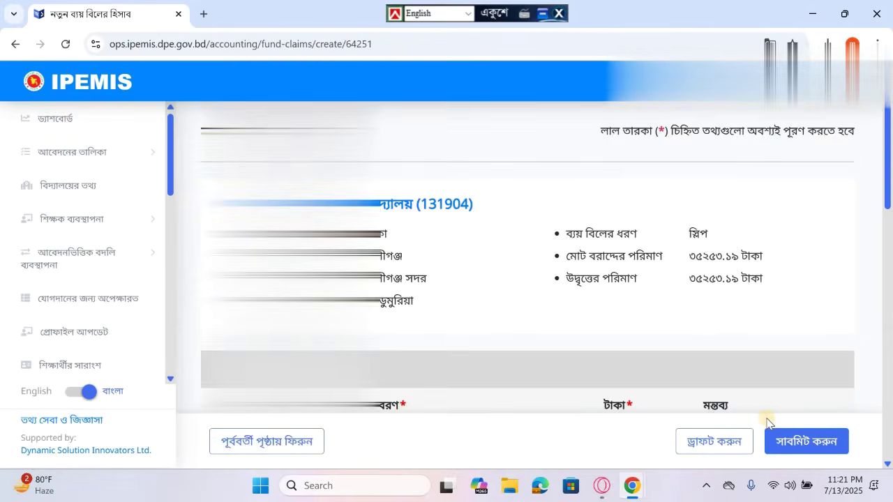
Add seven blank expense rows to the expense bill list (ব্যয় বিলের তালিকা)
scroll(283, 405, down, 3)
click(283, 394)
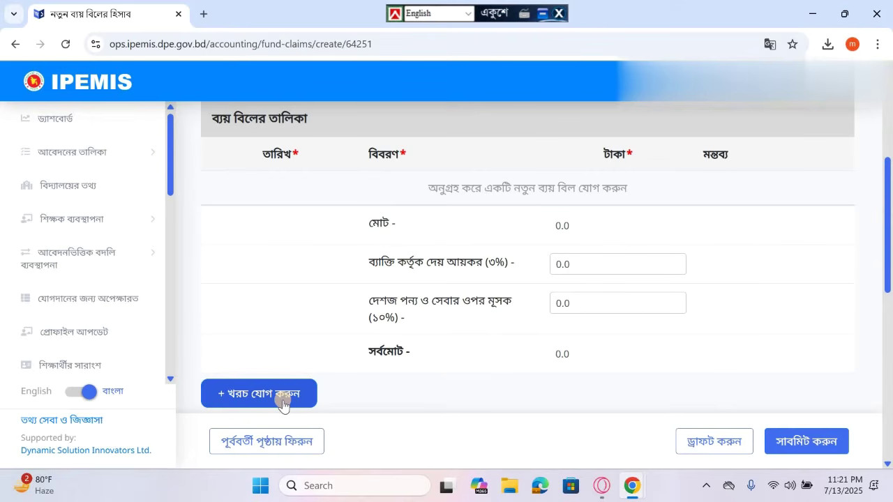
click(283, 399)
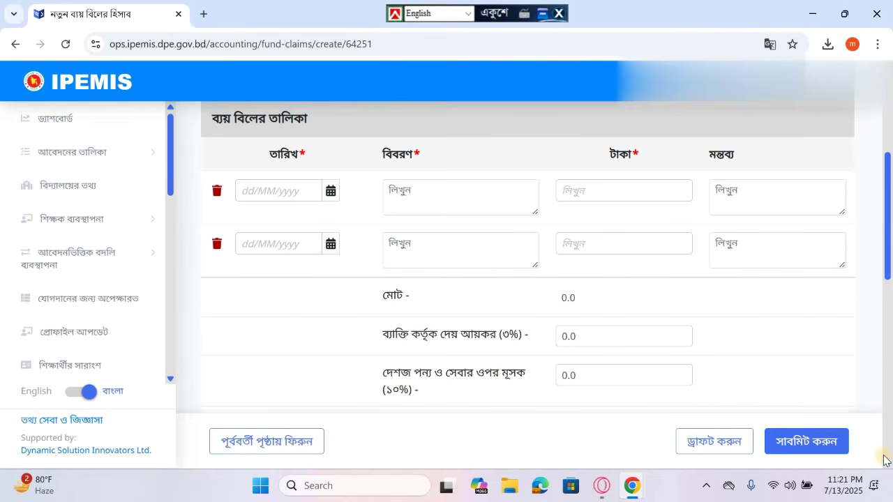
scroll(664, 365, down, 5)
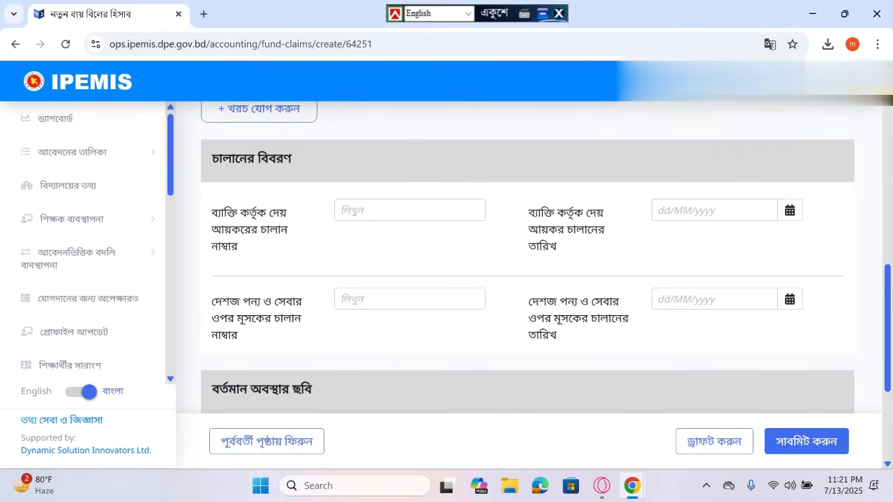
scroll(535, 241, up, 5)
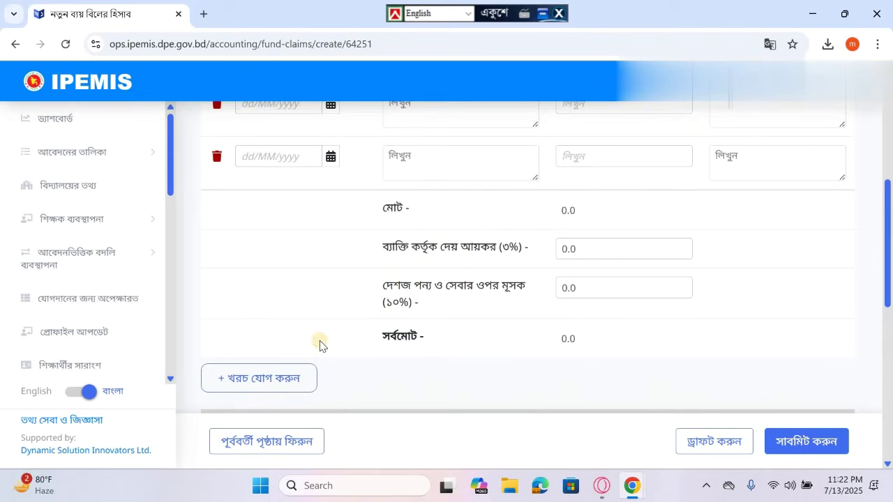
click(261, 379)
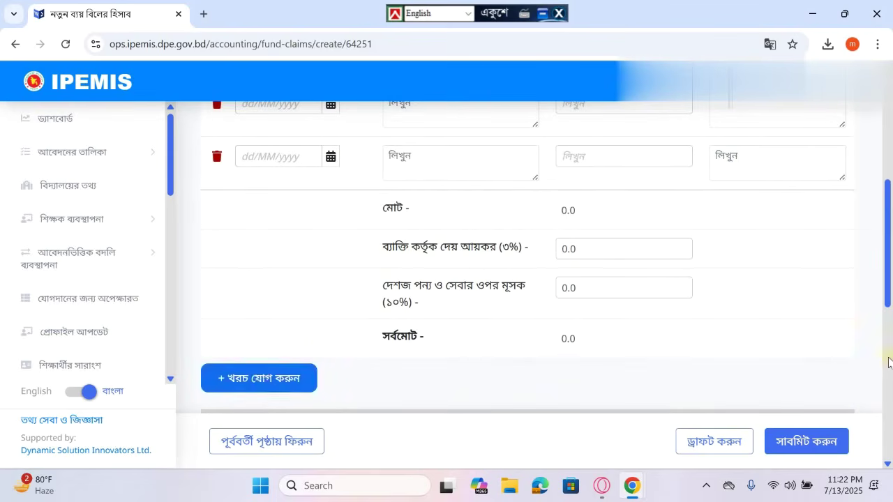
click(888, 465)
click(887, 465)
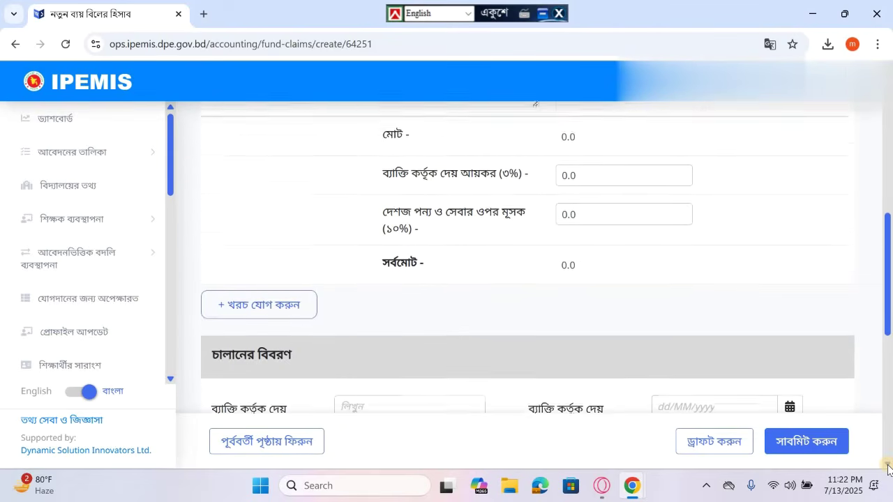
click(887, 465)
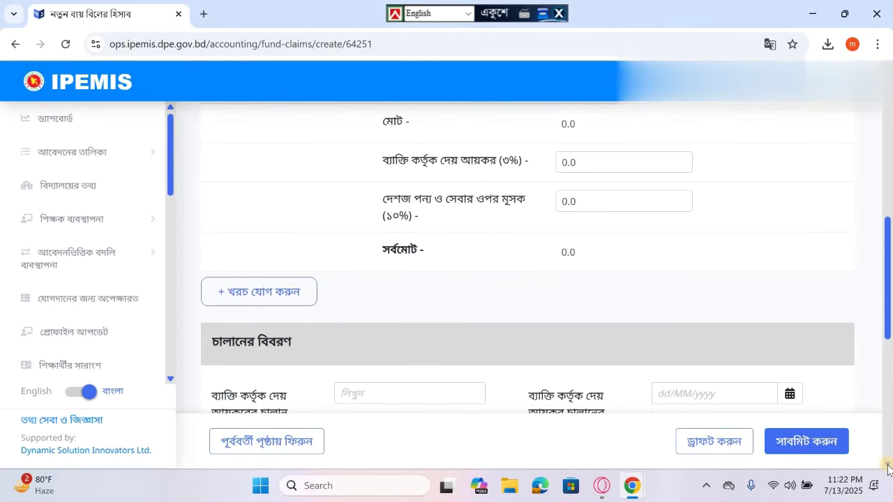
click(263, 296)
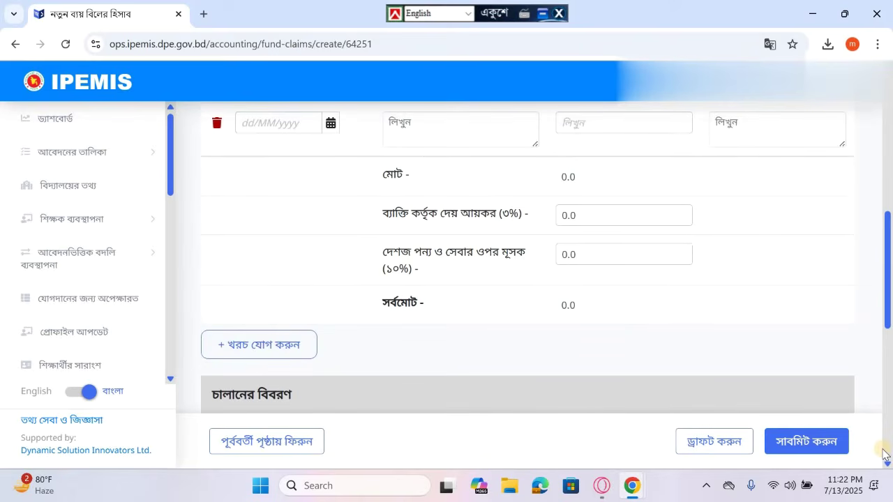
click(265, 343)
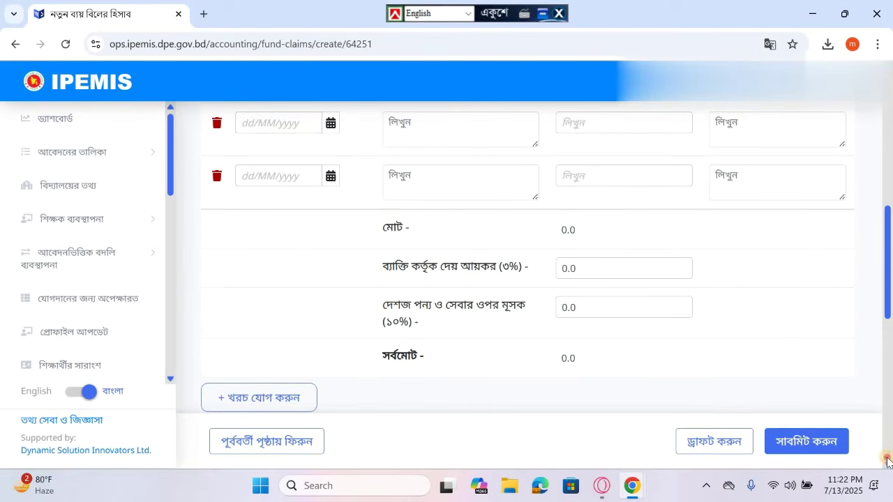
scroll(279, 391, down, 2)
click(289, 340)
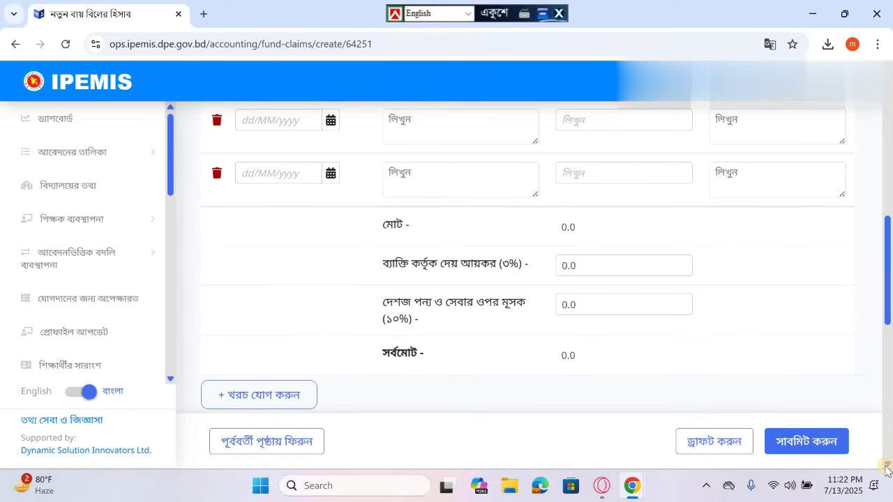
scroll(256, 349, down, 1)
click(259, 364)
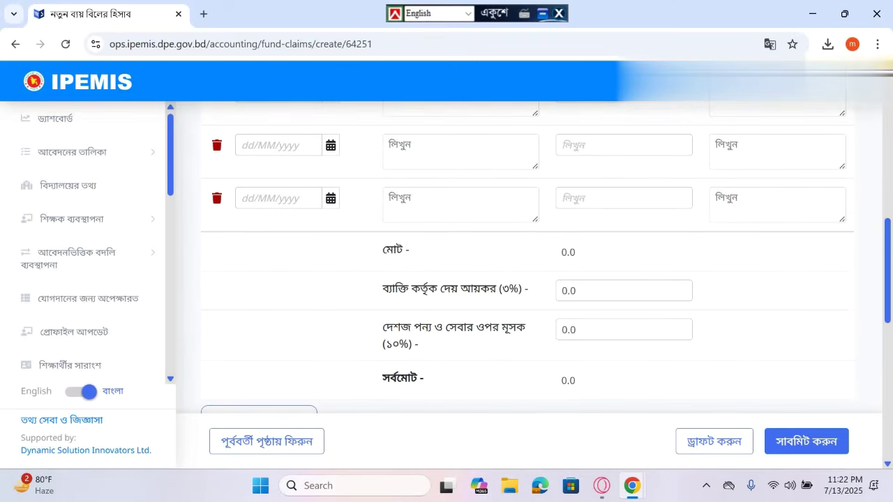
Fill in the first expense row with date 02/04/2025 and, using Bijoy Unicode input, the description "সিলিং ফ্যান"
scroll(527, 257, up, 4)
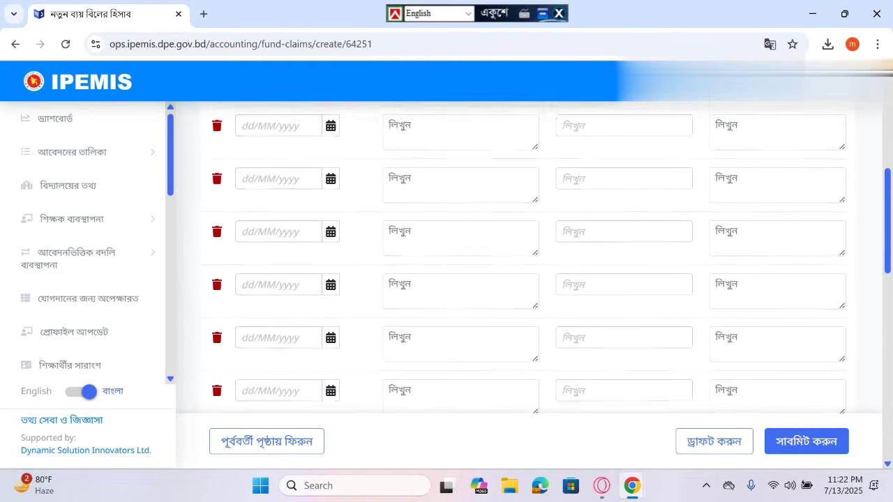
click(274, 134)
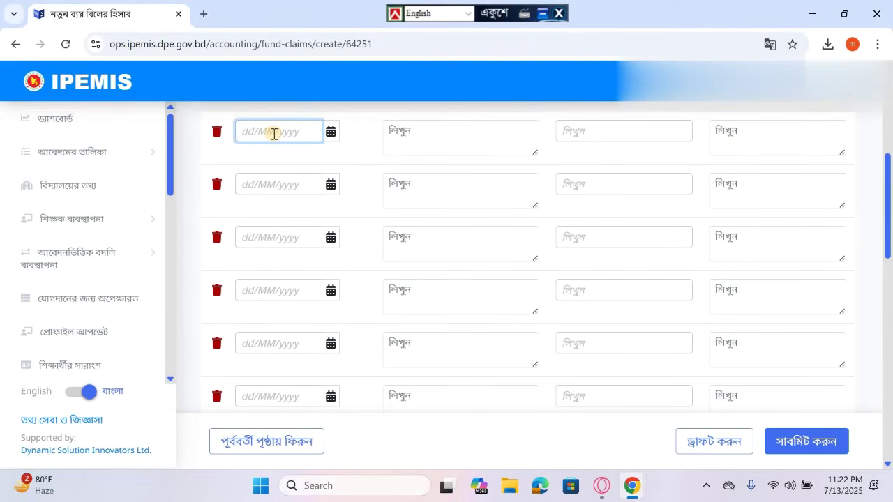
text(02/04/2025)
click(440, 148)
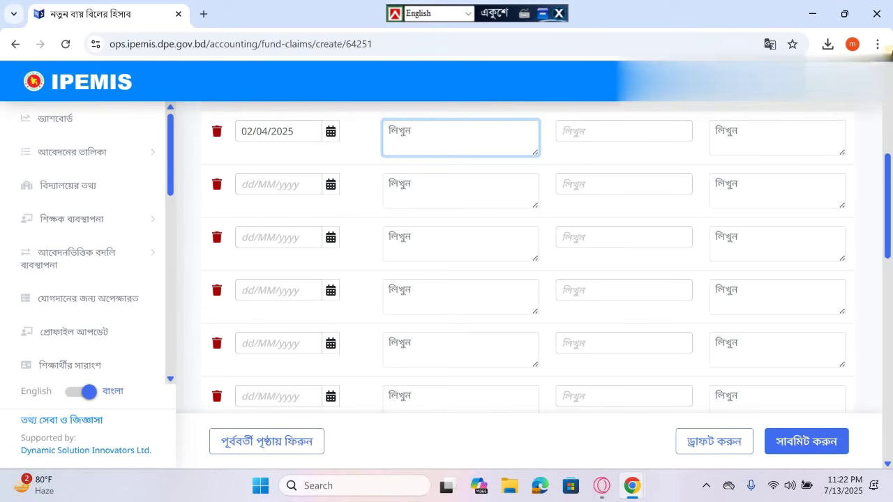
scroll(853, 302, up, 1)
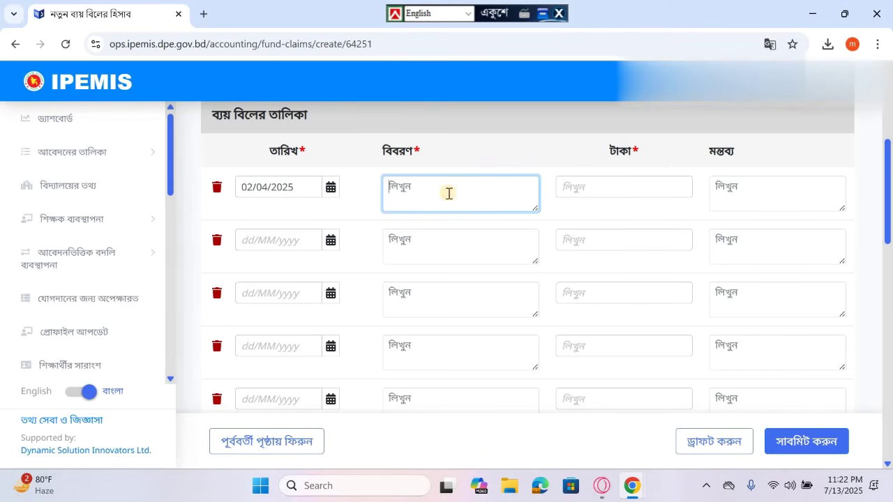
key(F12)
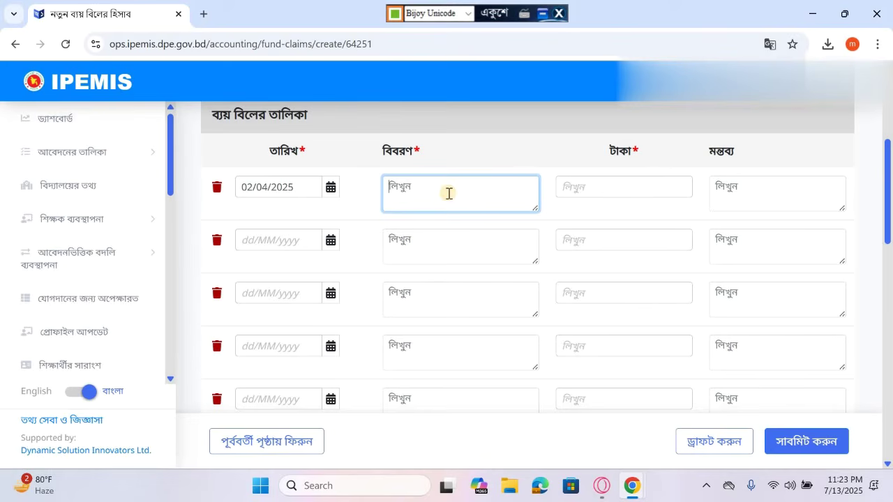
text(সিলিং ফ্যান)
Enter 6500 as the first expense row's amount, using English digits in place of the Bengali ones
click(605, 186)
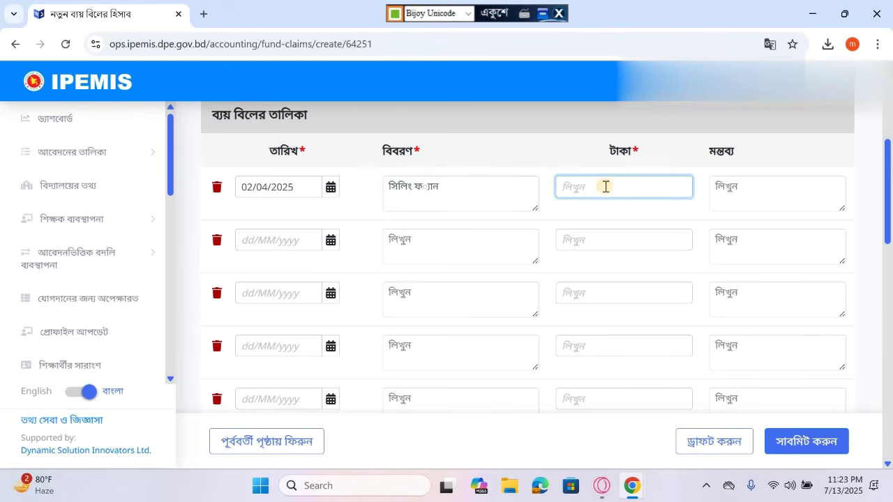
text(৬৫০০)
key(BackSpace)
key(BackSpace)
key(BackSpace)
key(BackSpace)
key(ctrl+alt+b)
text(6500)
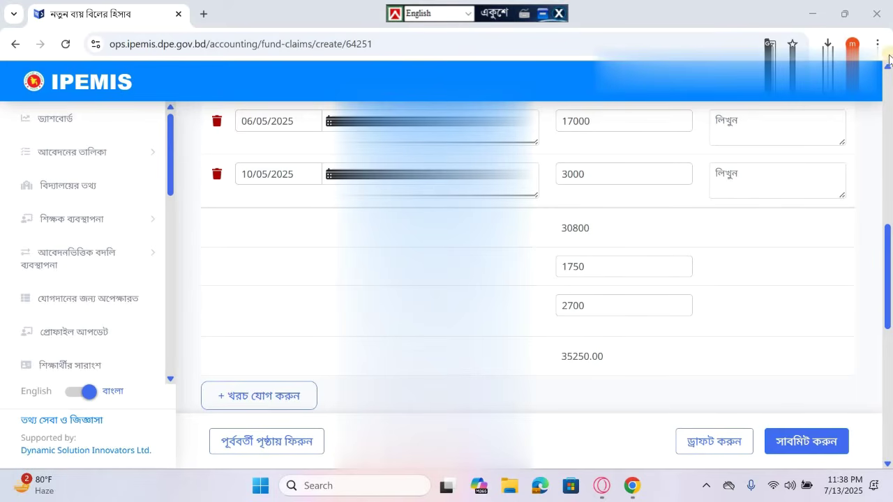
Re-enter 1750 as the individual income tax amount (ব্যাক্তি কর্তৃক দেয় আয়কর, ৩%) below the expense rows
scroll(887, 66, up, 2)
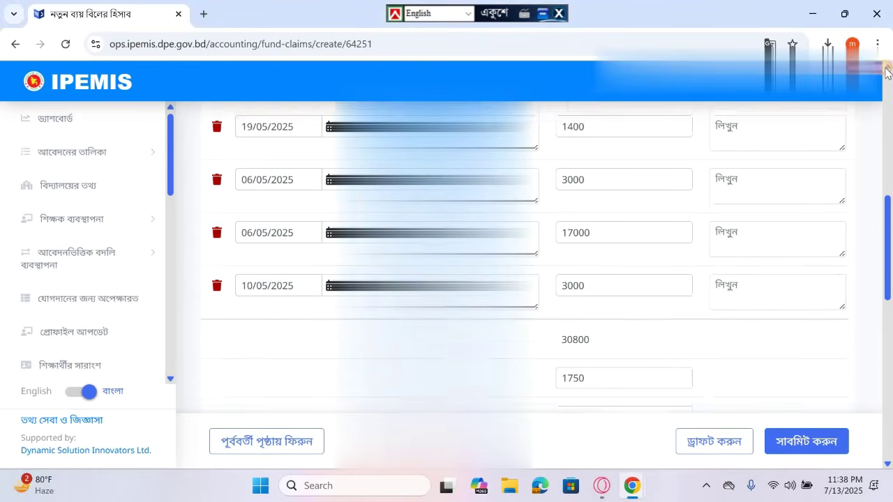
scroll(887, 72, up, 1)
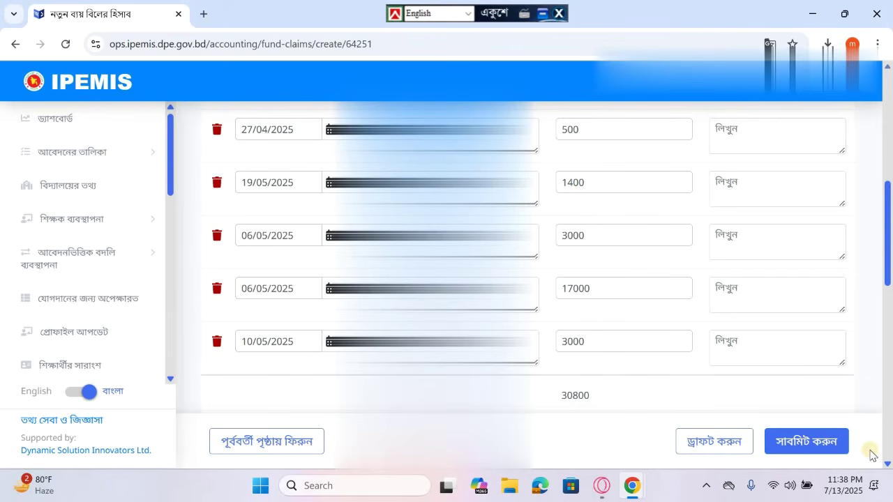
scroll(635, 309, down, 1)
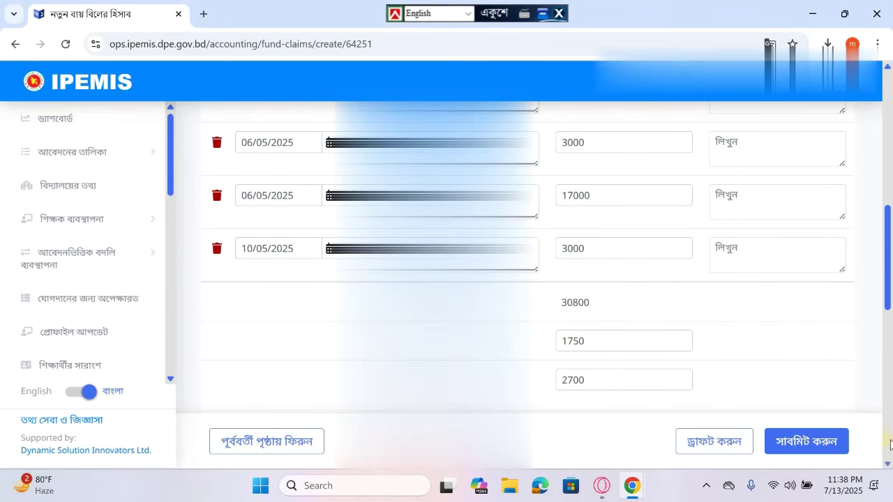
scroll(837, 428, down, 1)
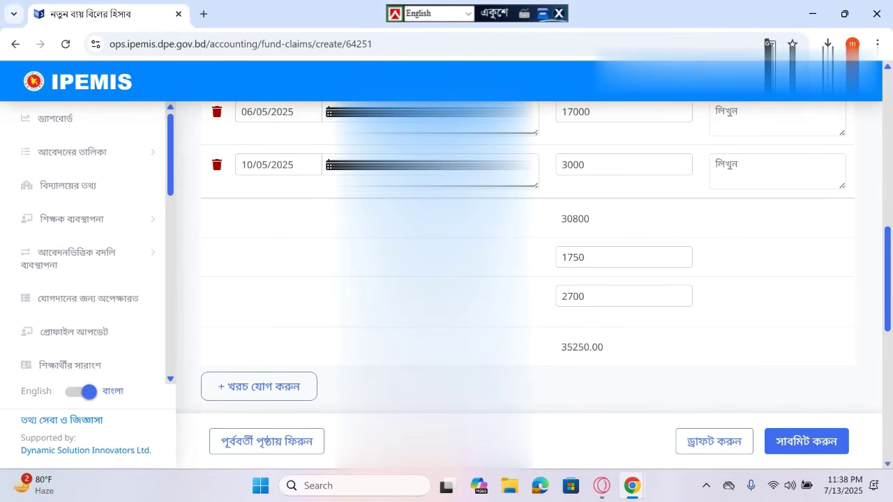
click(591, 262)
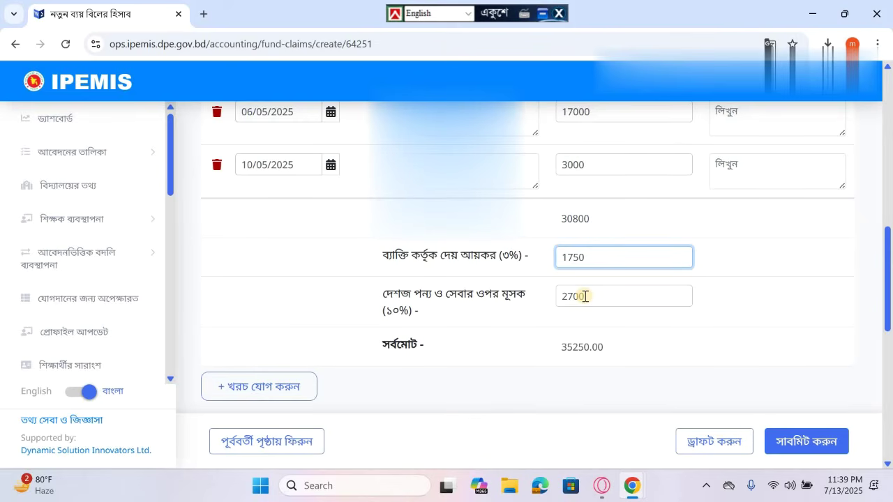
key(BackSpace)
key(BackSpace)
key(BackSpace)
key(BackSpace)
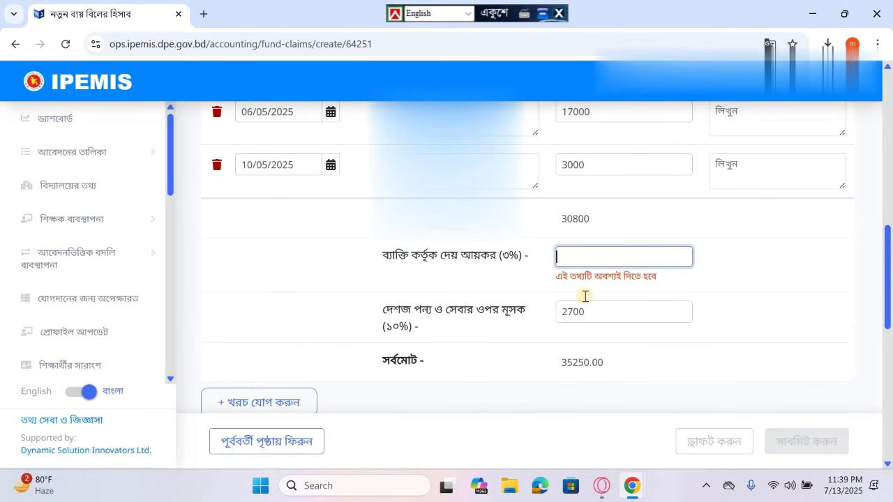
text(1750)
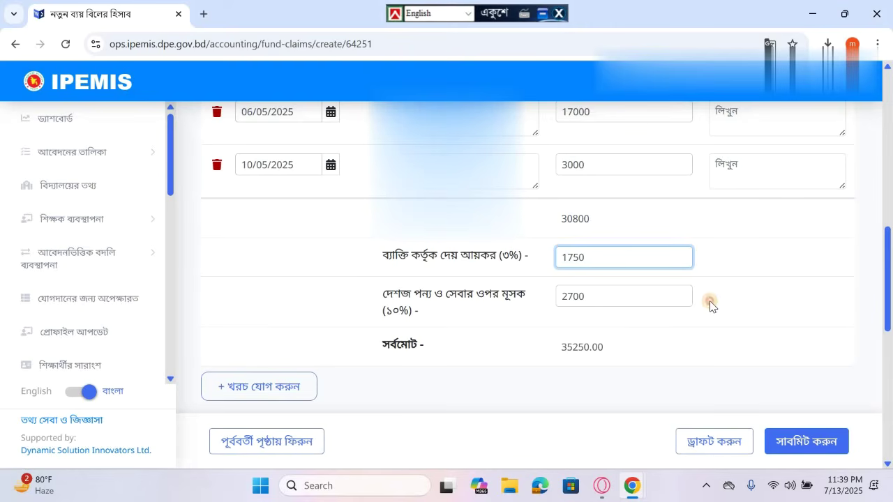
click(523, 289)
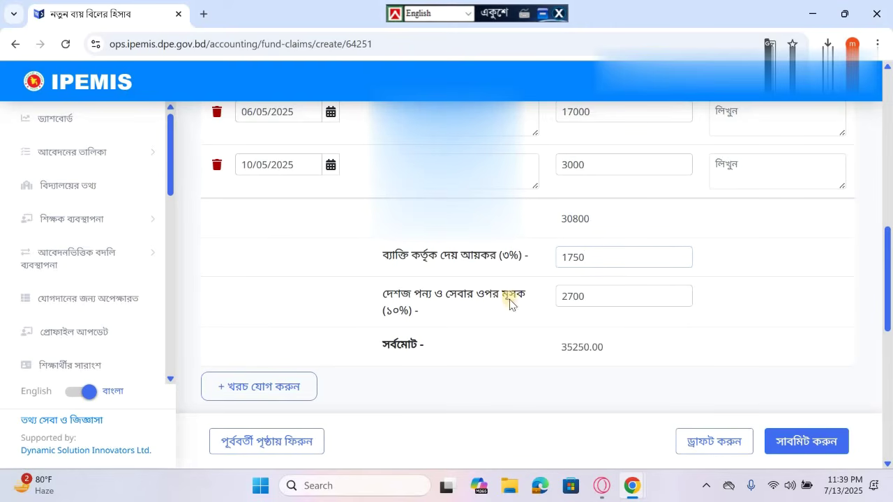
click(594, 299)
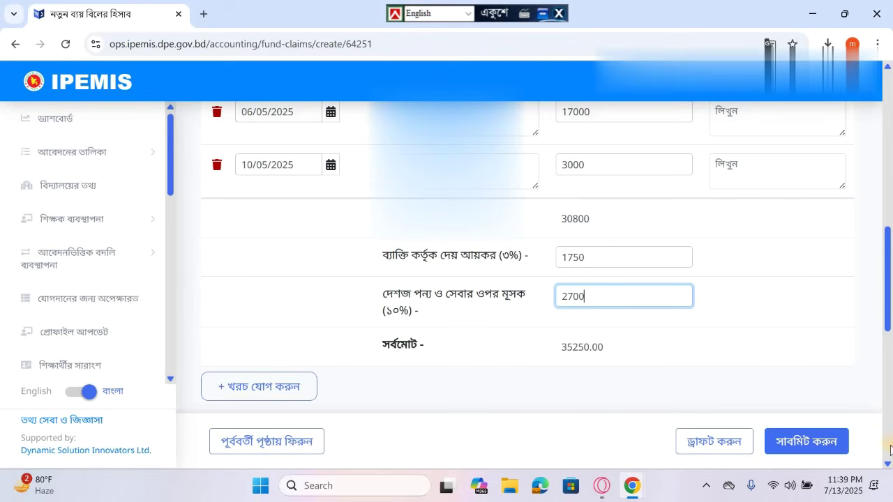
In the challan details (চালানের বিবরণ), enter income tax challan number 3 with challan date 19/02/2025
scroll(601, 351, down, 1)
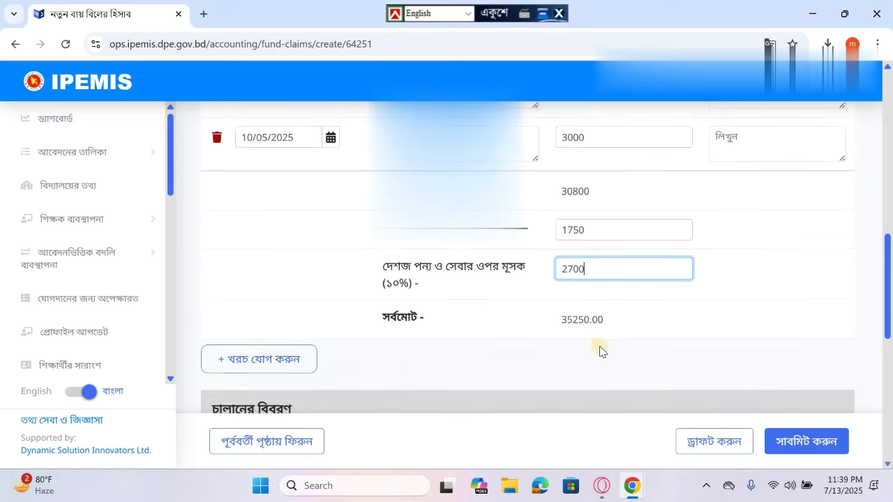
scroll(589, 328, down, 1)
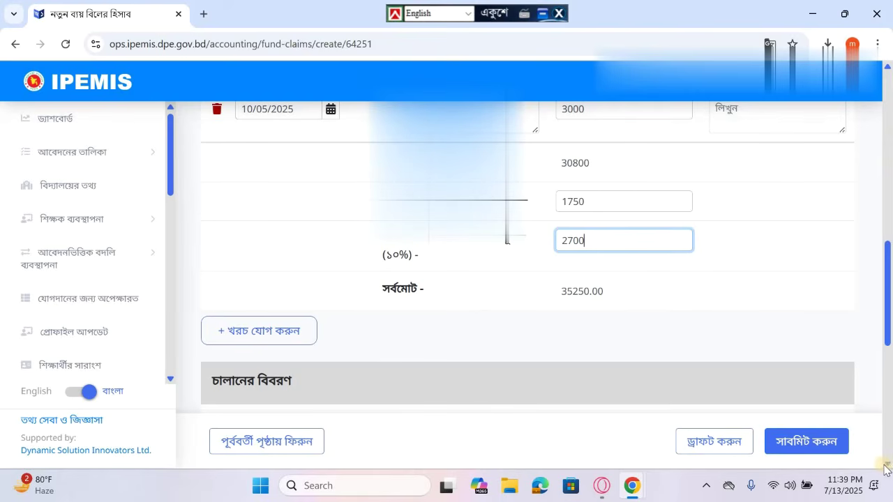
scroll(886, 468, down, 3)
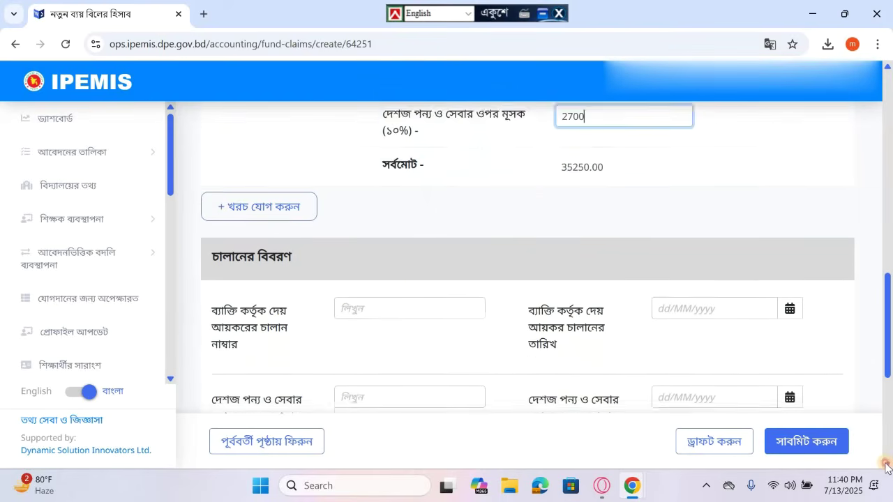
click(347, 213)
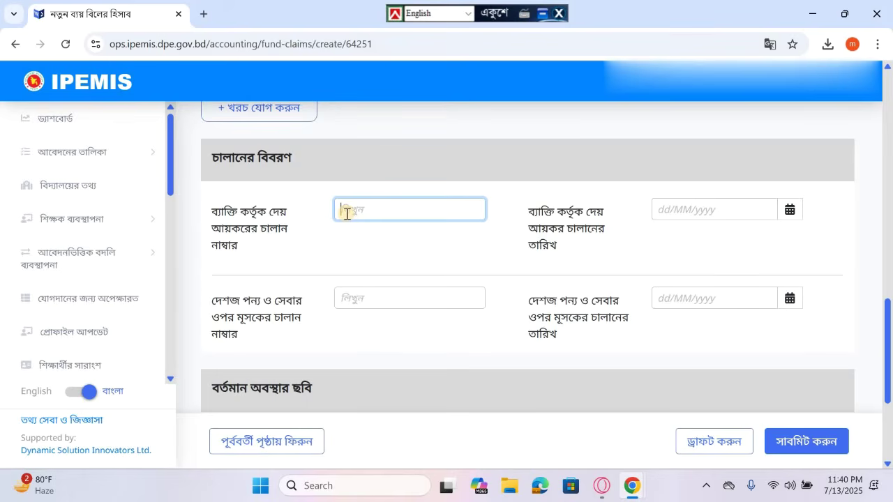
text(3)
click(741, 208)
text(19/)
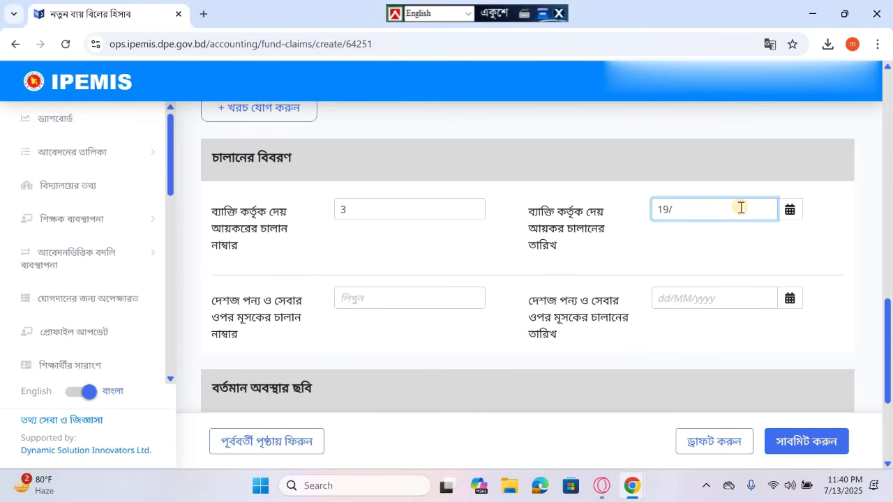
text(02/2025)
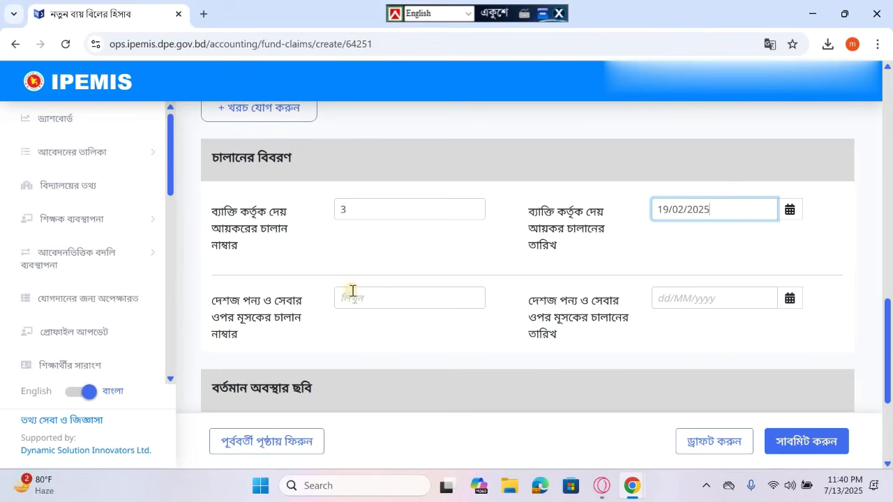
Enter 4 as the challan number for VAT on domestic goods and services, with challan date 19/02/2025
click(376, 299)
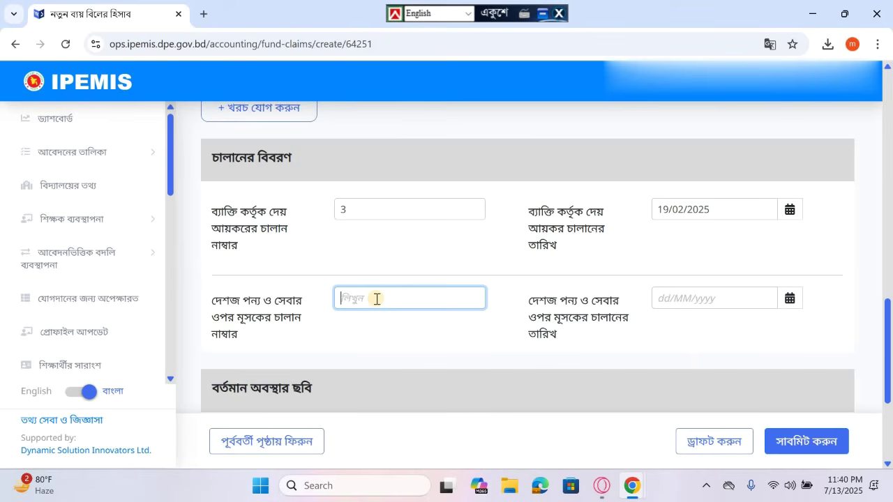
text(4)
click(712, 297)
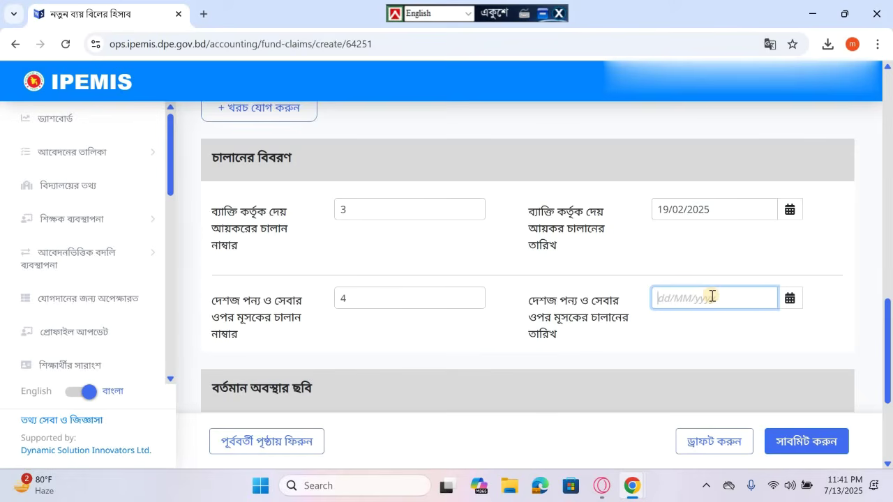
text(19/02/2025)
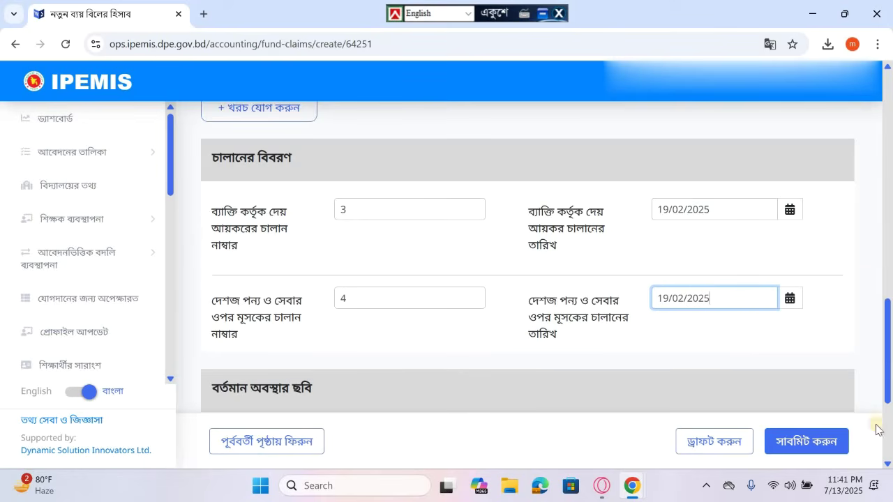
Upload the image "utse kor" from the Downloads folder as current-condition photo ছবি #১
scroll(888, 464, down, 3)
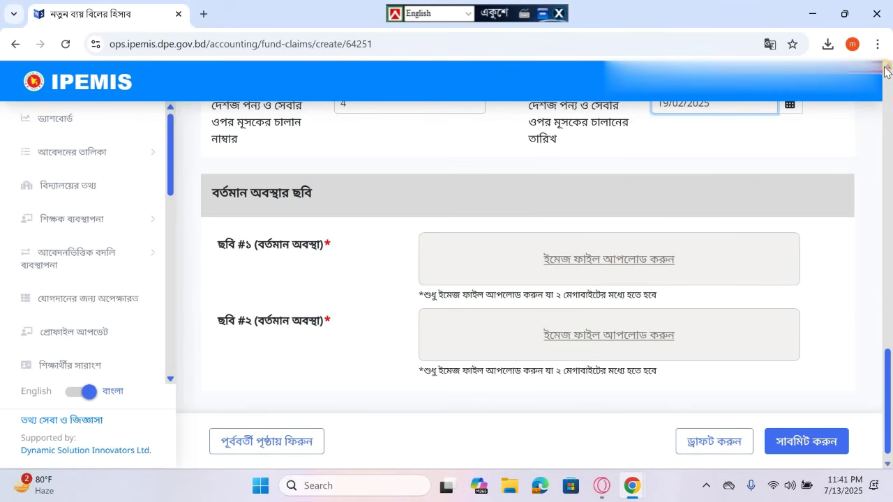
scroll(310, 129, up, 1)
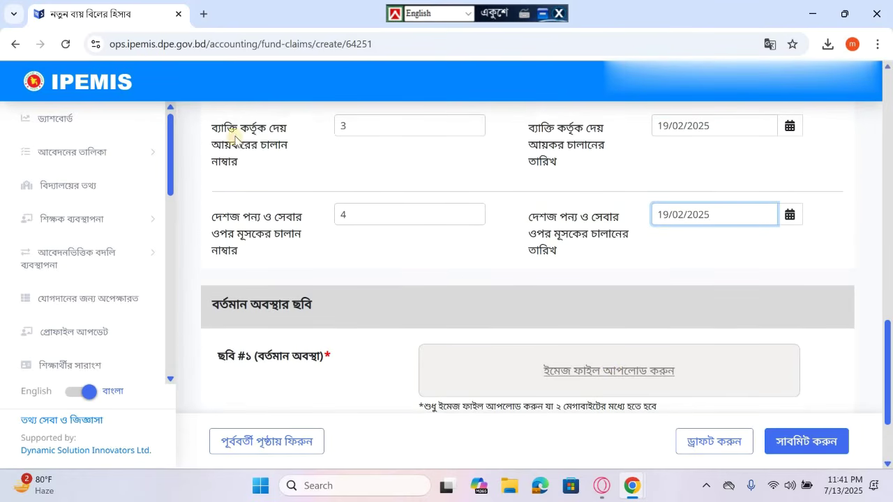
click(888, 465)
click(887, 465)
scroll(758, 427, down, 1)
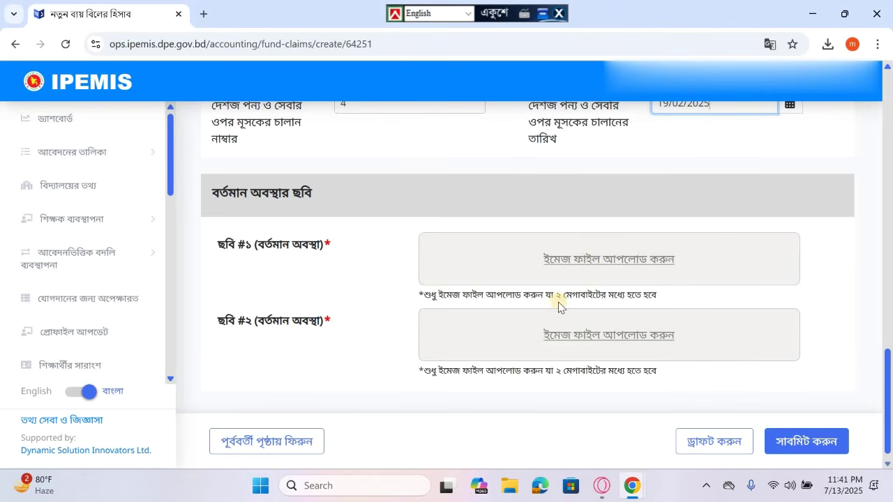
click(591, 263)
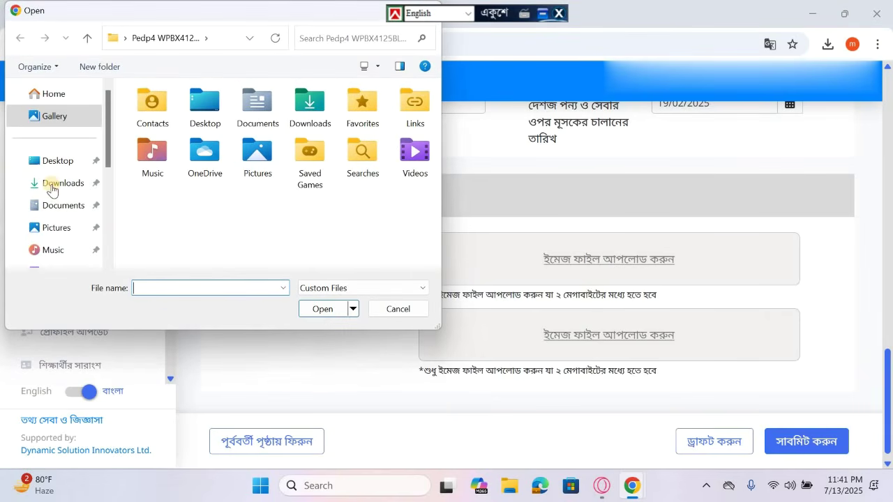
click(52, 184)
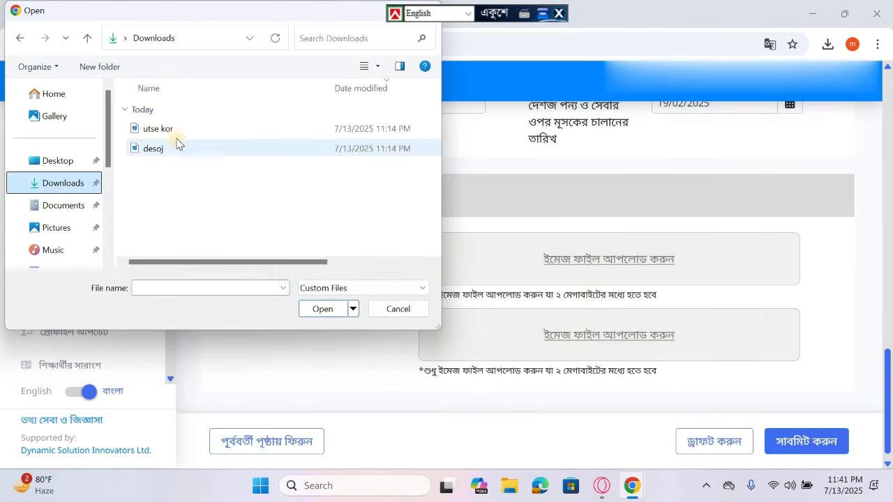
double_click(175, 132)
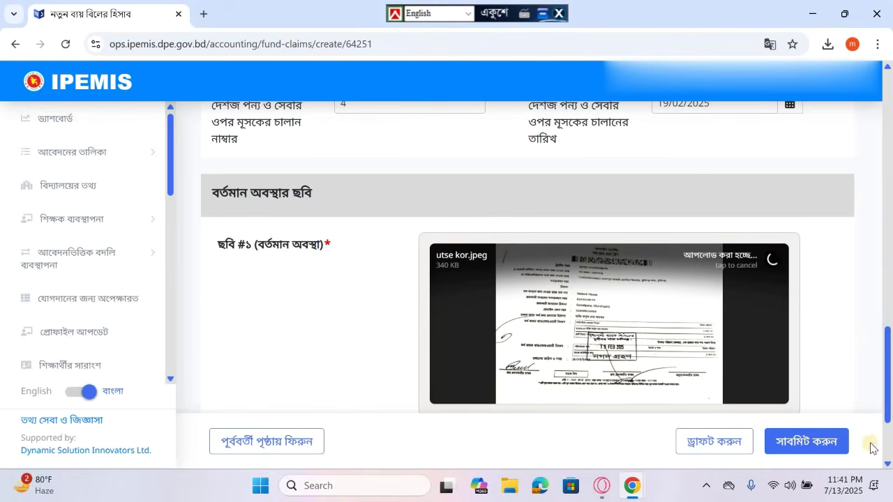
Upload the image "desoj" from the Downloads folder as current-condition photo ছবি #২
scroll(670, 209, down, 1)
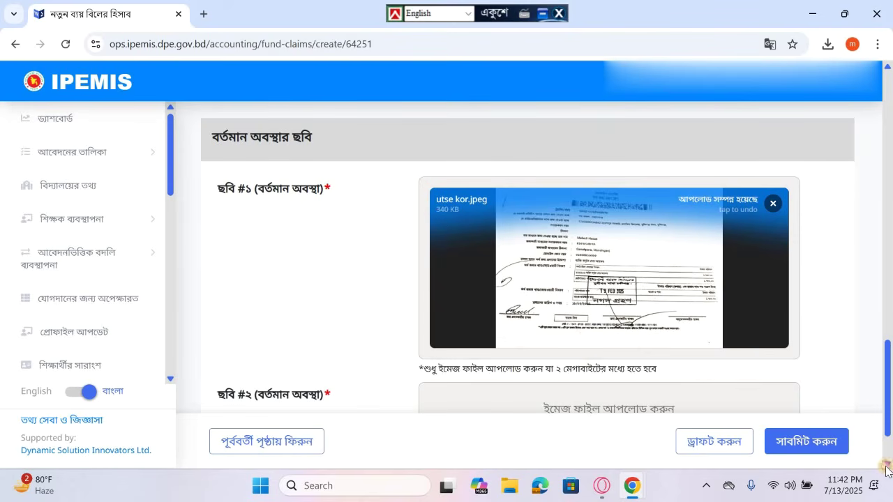
scroll(887, 470, down, 2)
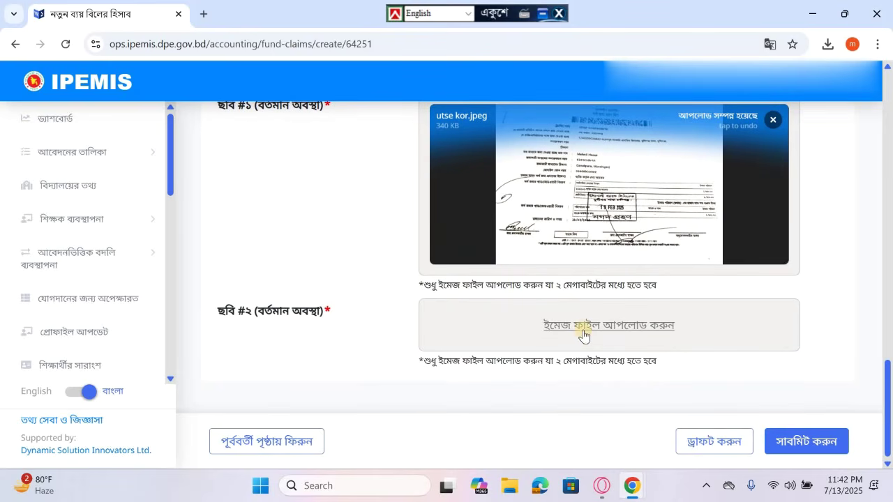
click(583, 332)
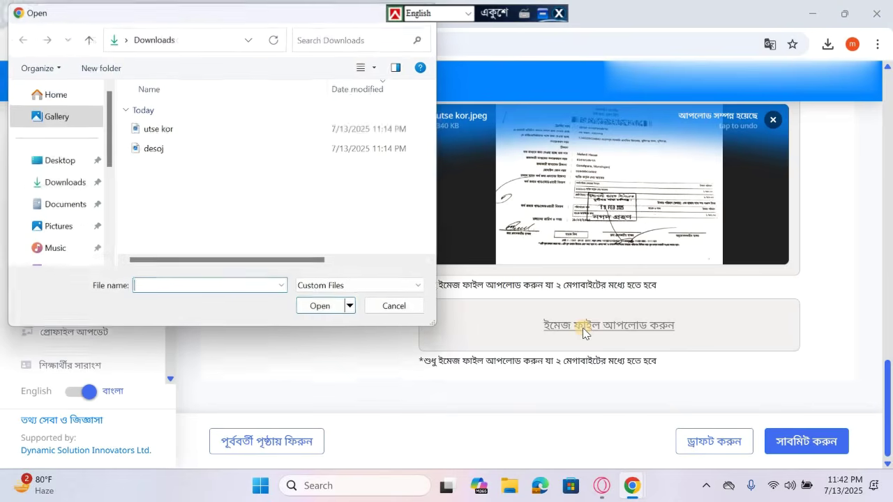
double_click(154, 151)
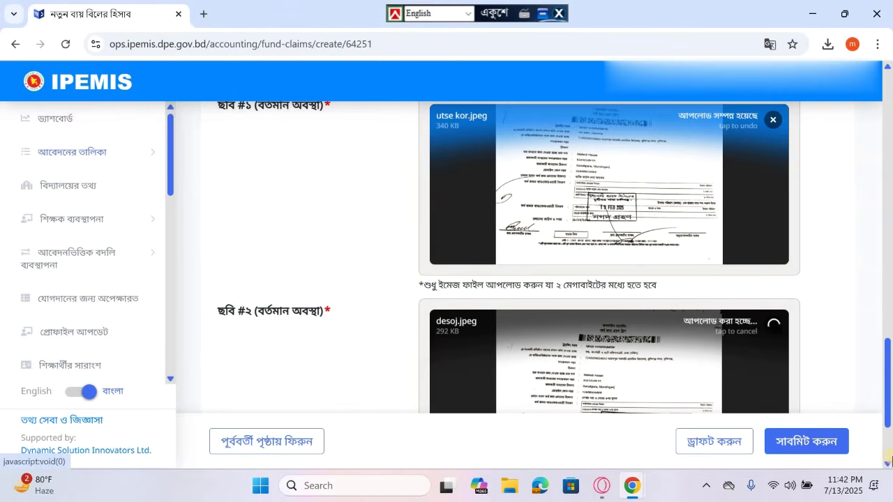
scroll(889, 463, down, 2)
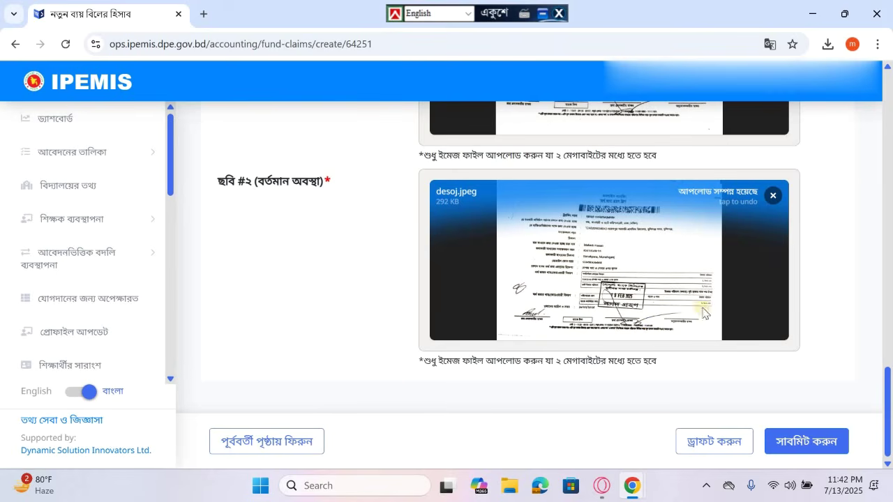
Submit the new expense bill account with confirmation, and open the expense bill list (ব্যয় বিলের তালিকা)
click(808, 441)
click(811, 438)
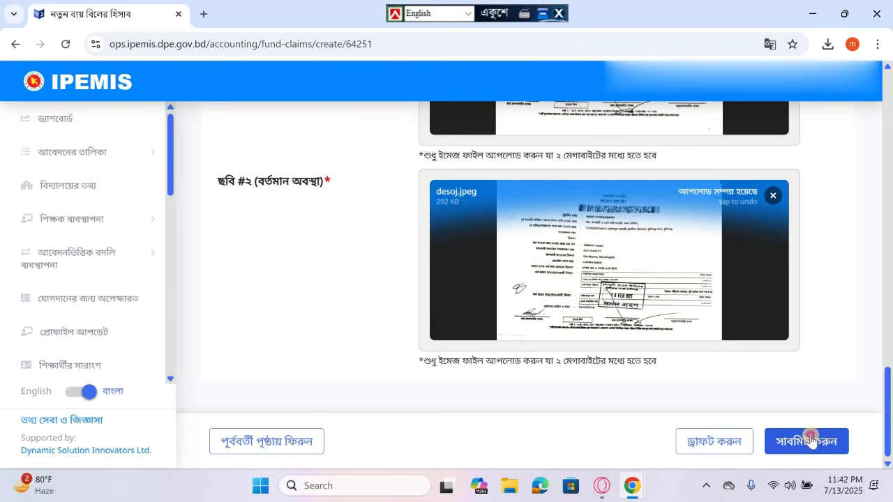
click(811, 440)
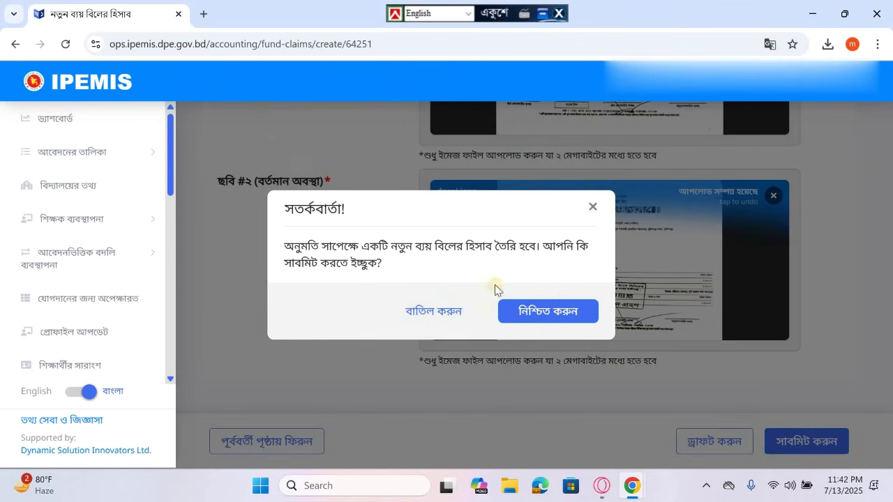
click(564, 312)
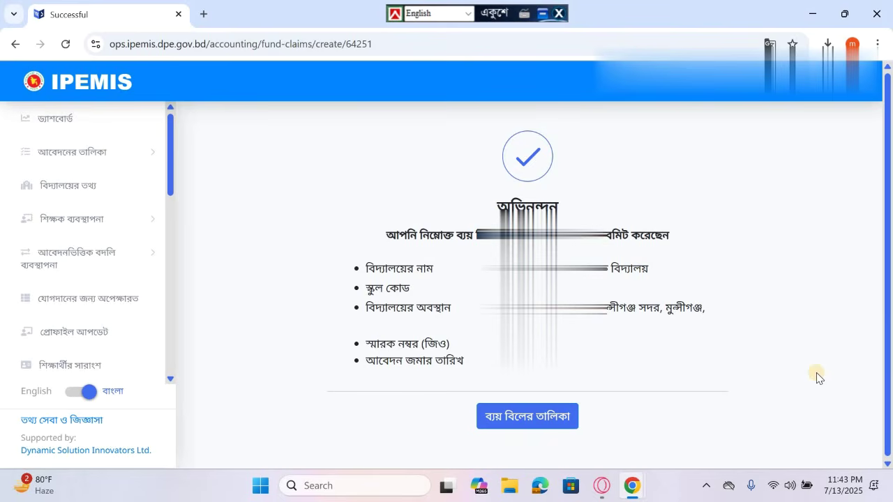
click(528, 417)
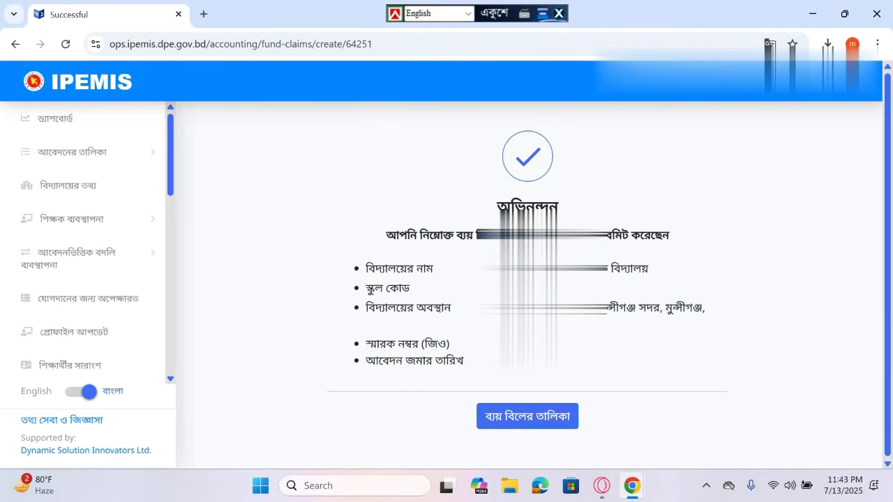